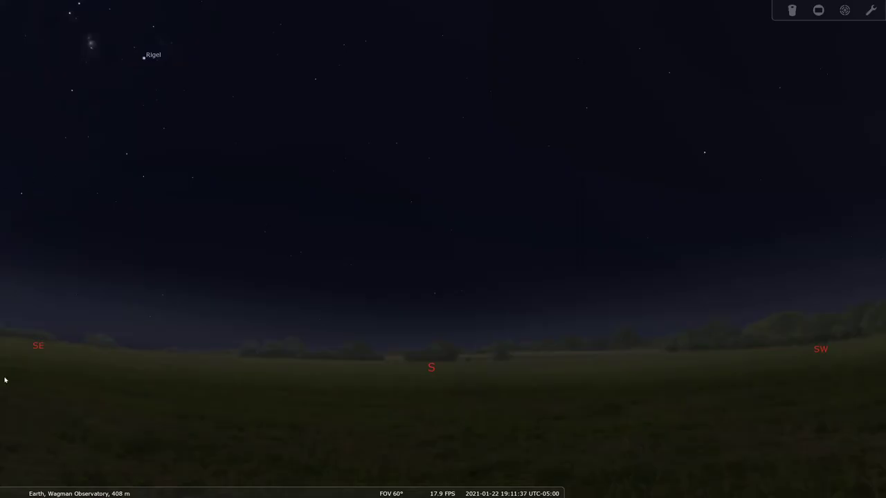
Open the Location window, search 'pittsburgh', then clear the search and scroll the full place list
mouse_move(13, 424)
mouse_move(19, 494)
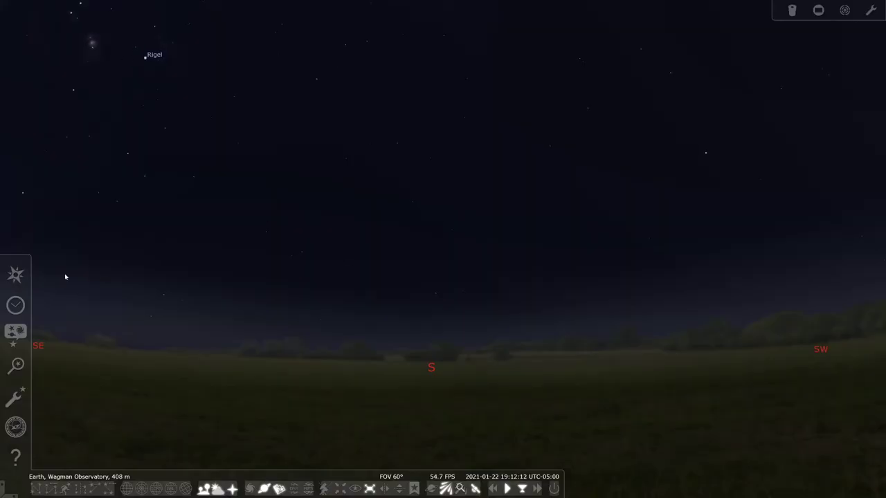
left_click(13, 279)
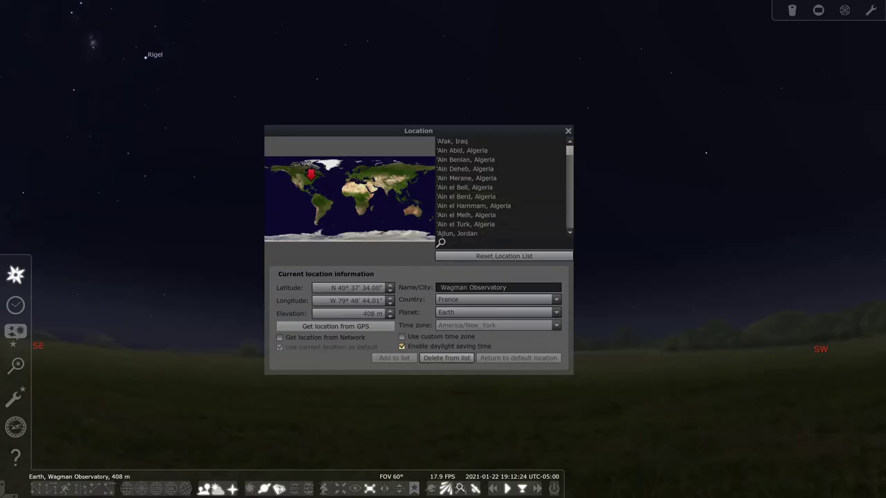
type("pittsburg")
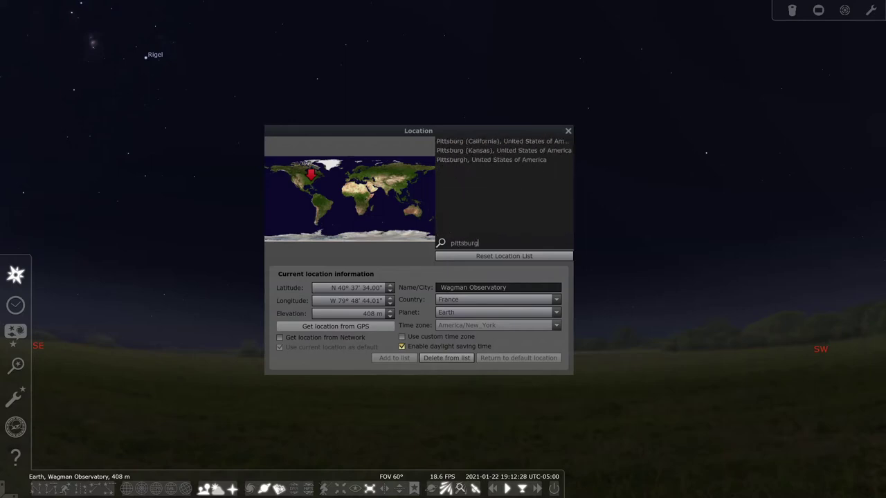
type("h")
key("ctrl+a")
key("BackSpace")
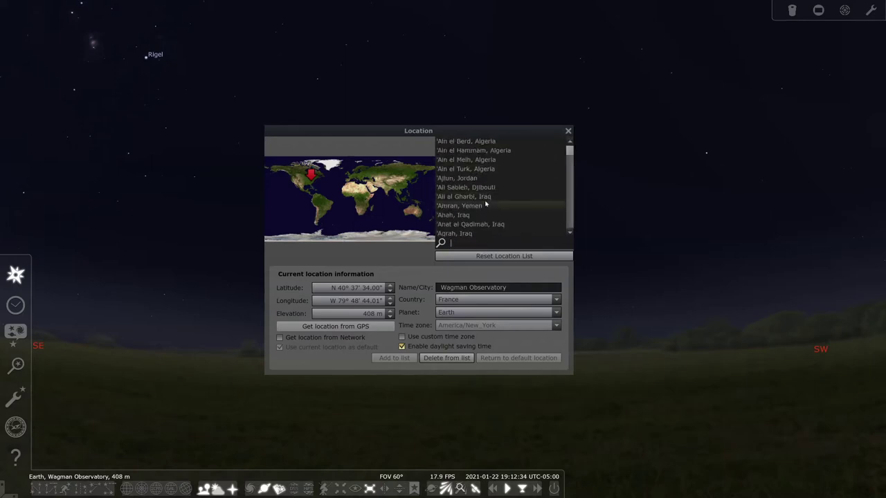
scroll(494, 202, "down", 4)
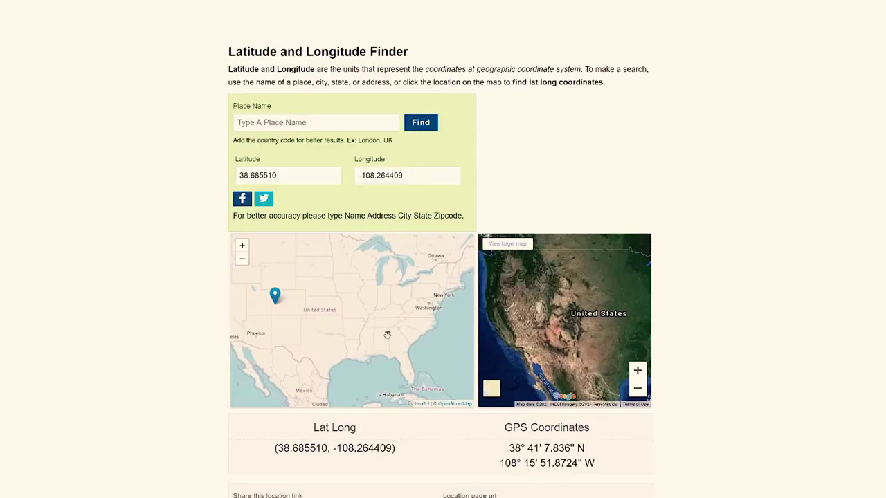
Pin central Iowa (42.011211, -92.578763) on latlong.net and select its degree coordinates
left_click(392, 313)
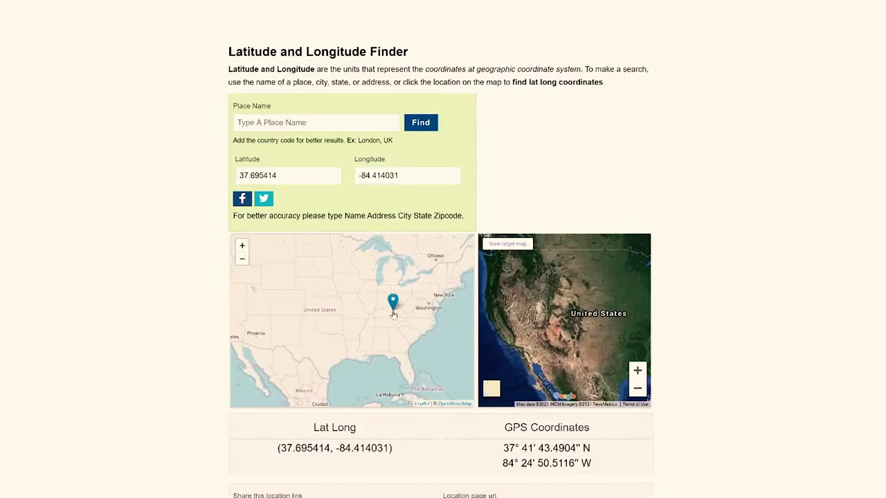
left_click(330, 276)
left_click(283, 309)
left_click(382, 331)
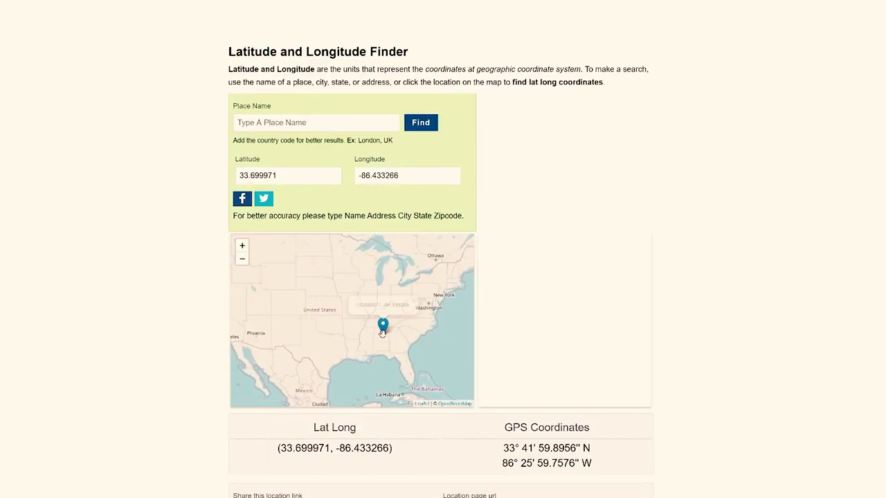
left_click(353, 280)
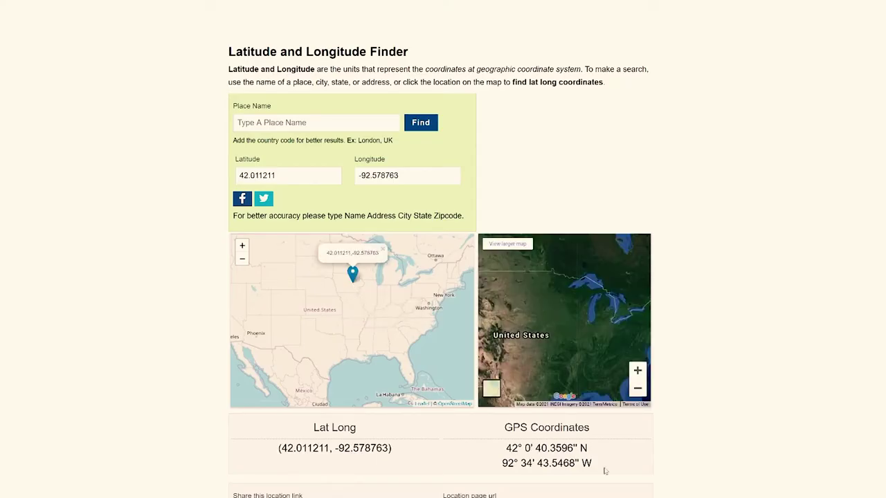
left_click_drag(605, 471, 505, 425)
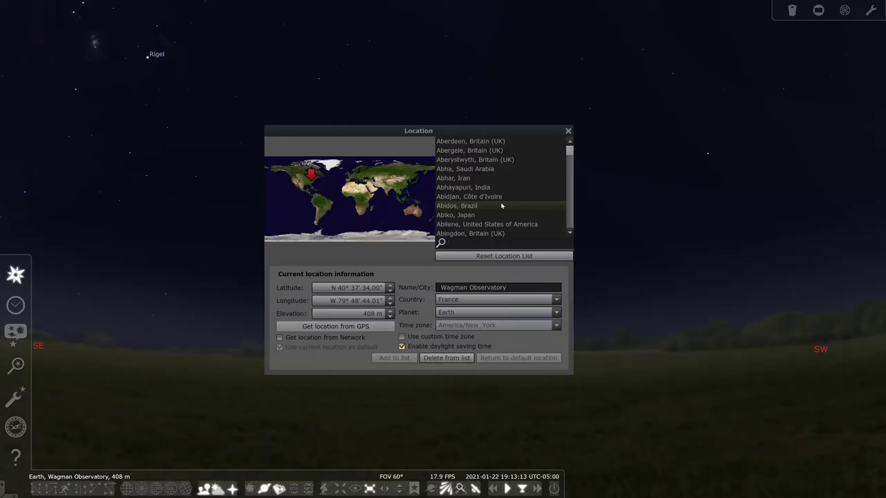
Select the 'Wagman Observatory' text in the Location window's Name/City field
left_click_drag(508, 288, 415, 288)
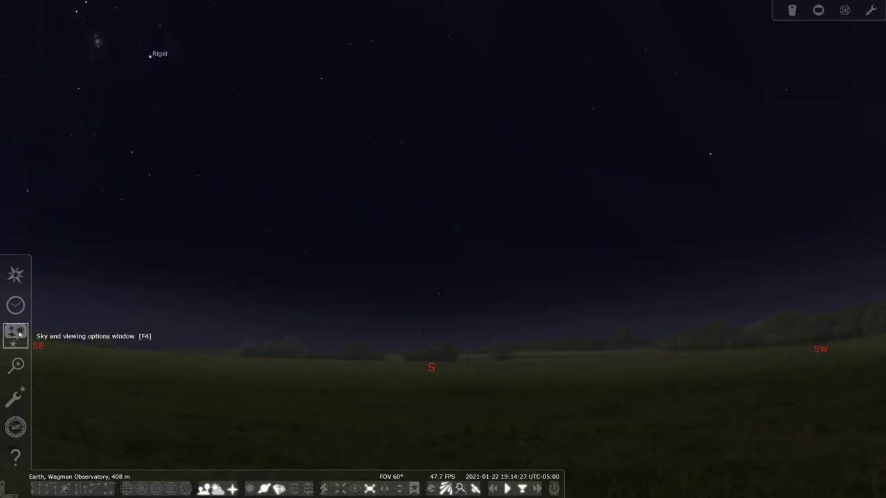
In sky and viewing options, set light pollution to 5 and show the deep-sky objects tab
left_click(17, 333)
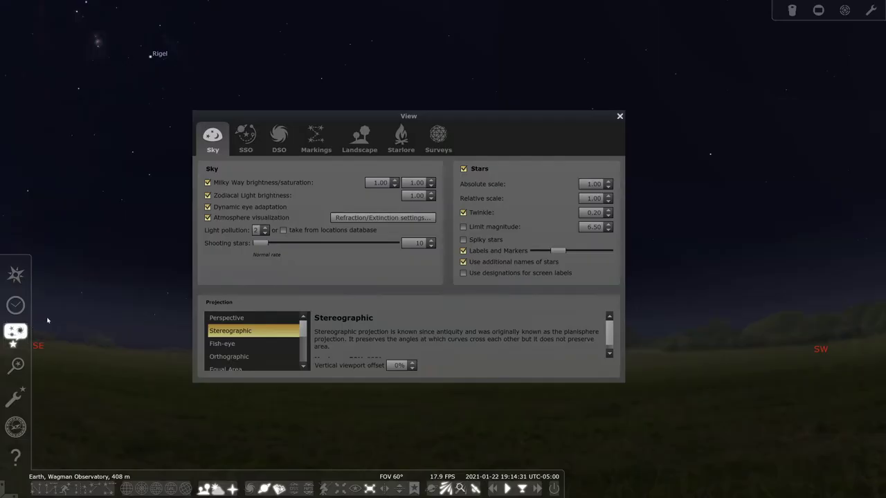
scroll(265, 231, "up", 4)
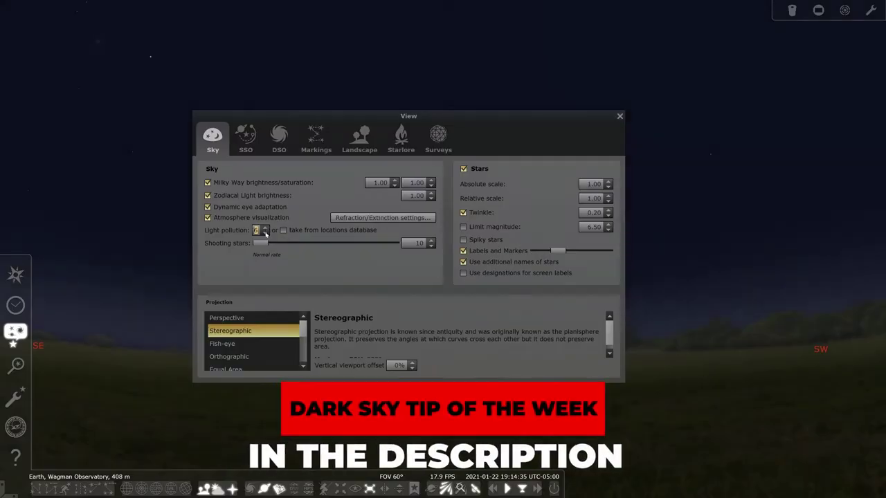
scroll(266, 230, "down", 1)
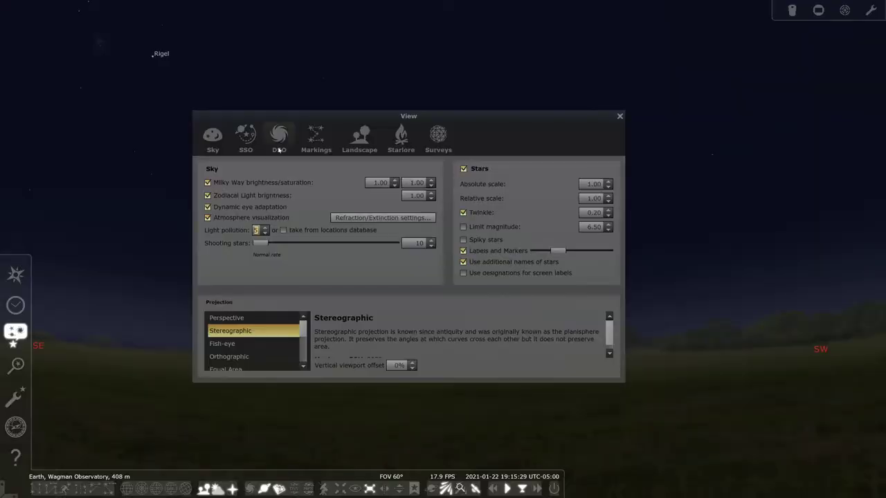
left_click(279, 150)
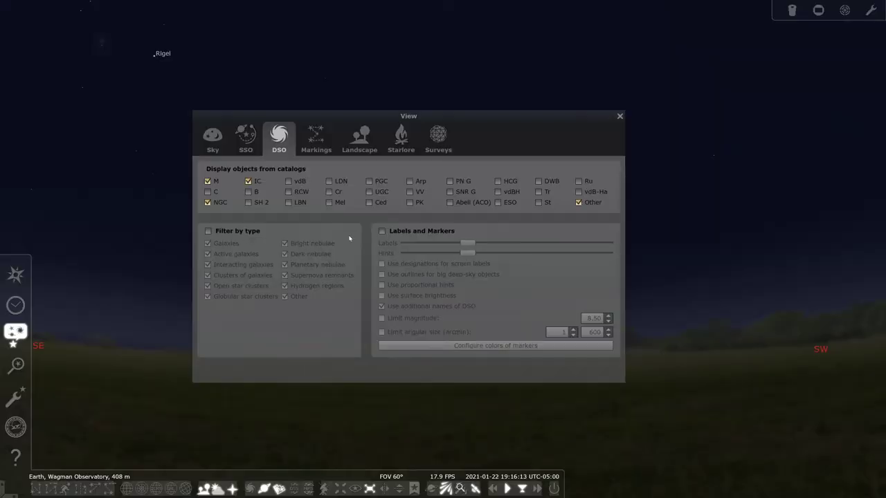
Try the Garching, Geneva and Grossmugl landscapes, settle on Mars, and close the window
left_click(358, 139)
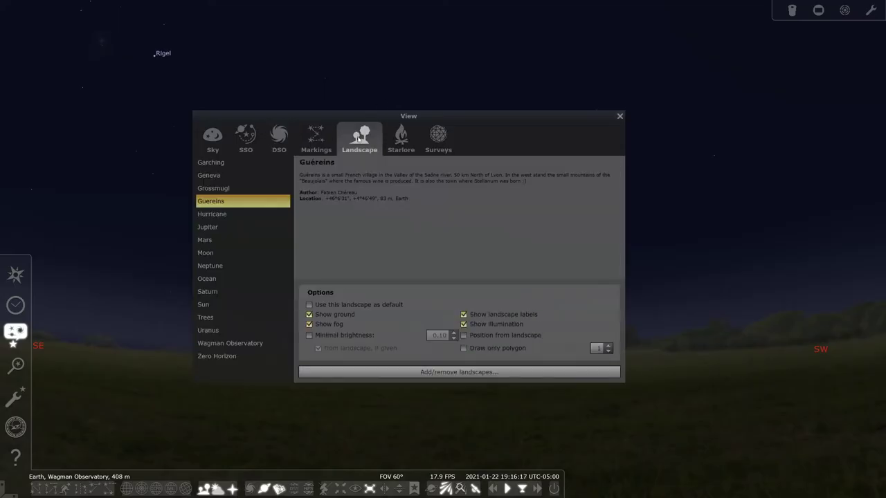
left_click(220, 163)
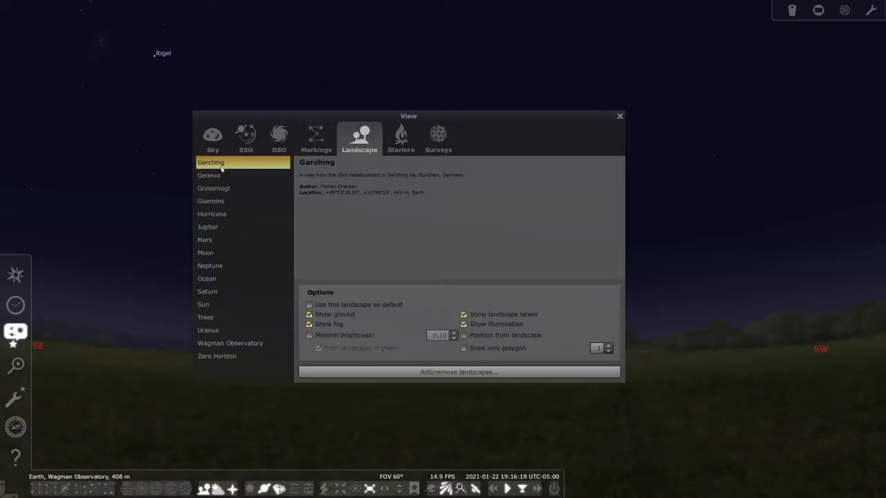
left_click(220, 177)
left_click(217, 189)
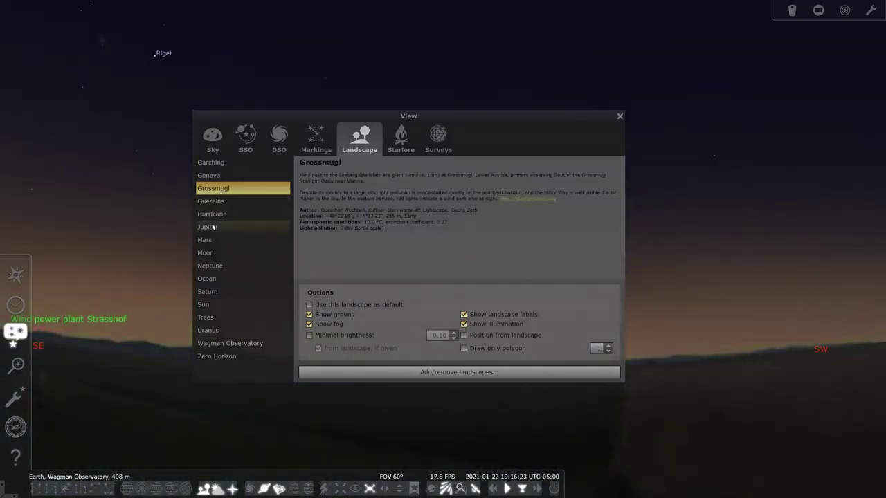
left_click(237, 241)
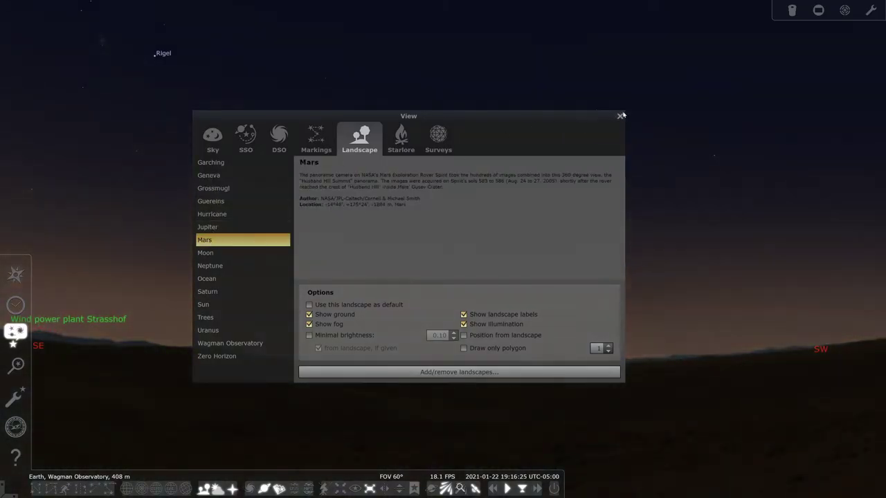
left_click(619, 116)
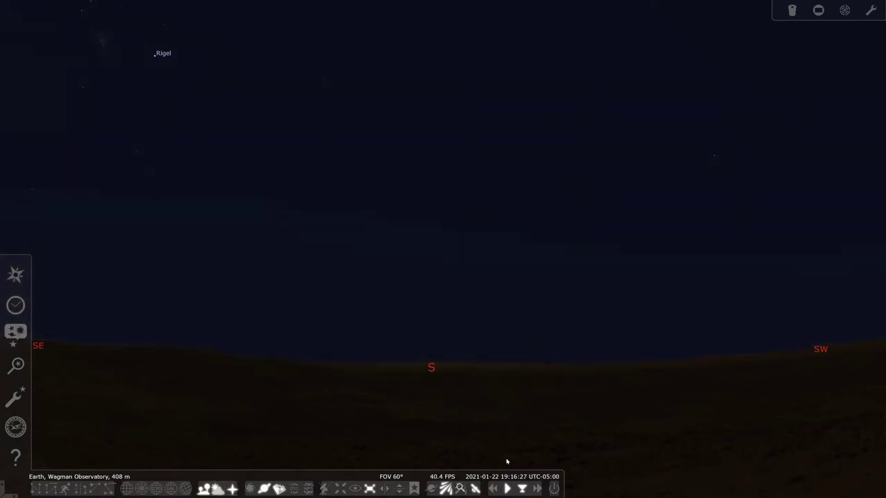
Pan around the Martian horizon eastward, lower, then toward the northwest
key("Left")
key("Down")
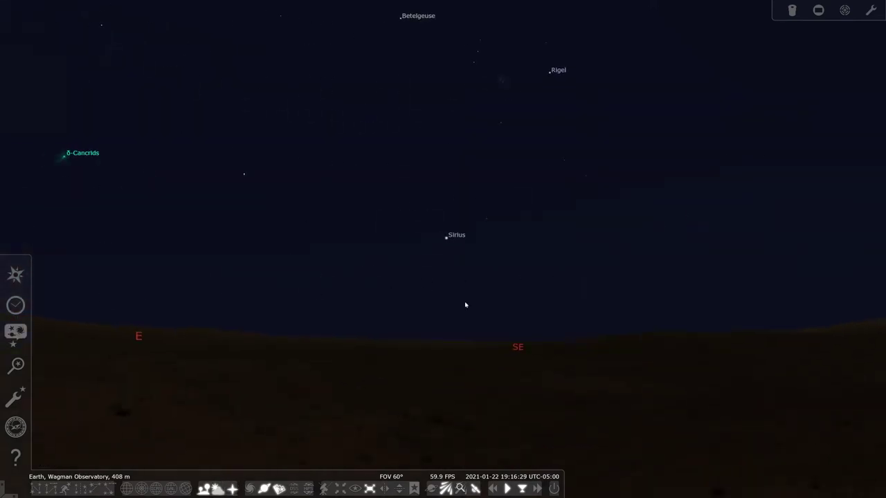
key("Up")
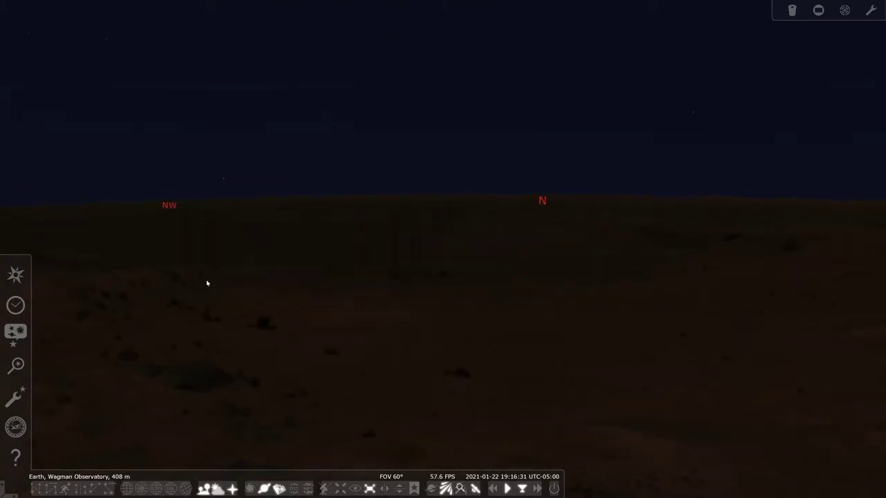
In the Date and Time window, lower the hour to 18, then jump back to now
left_click(16, 305)
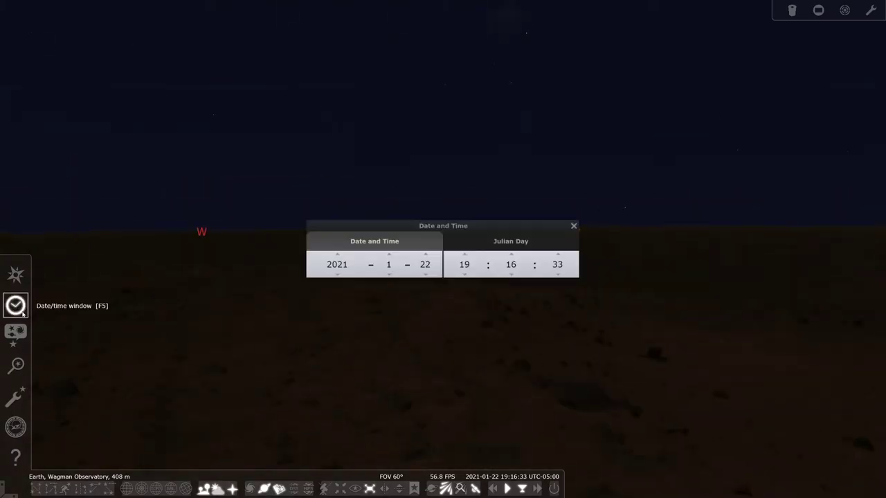
scroll(466, 277, "down", 4)
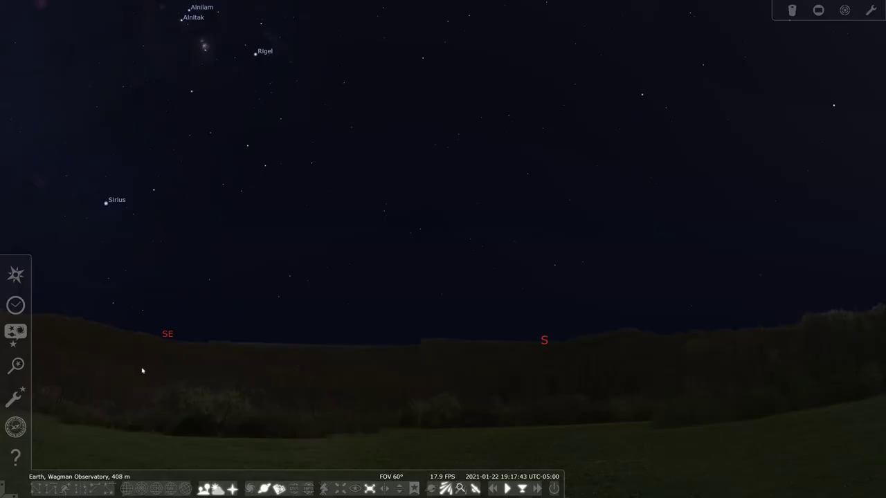
left_click(27, 306)
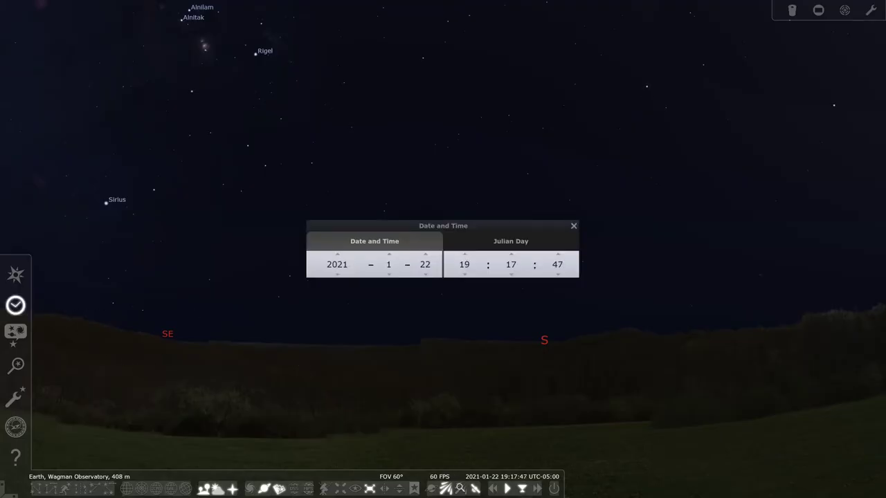
scroll(467, 261, "down", 3)
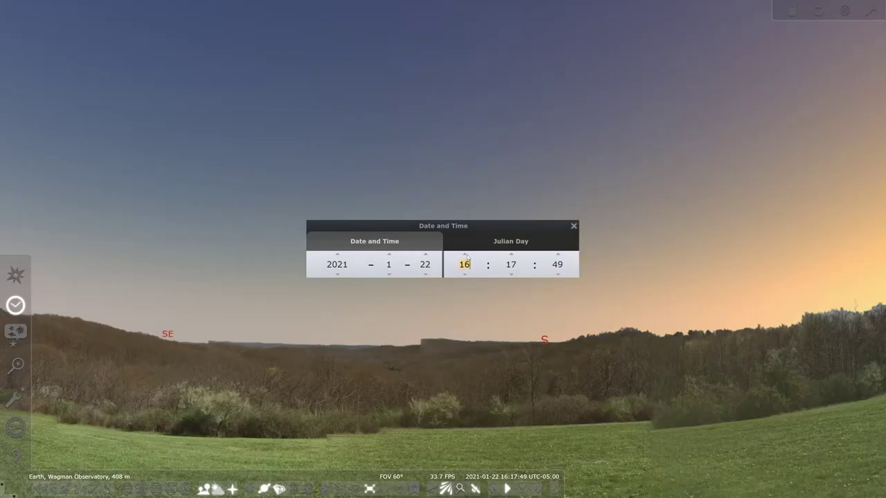
scroll(467, 256, "up", 3)
left_click(464, 275)
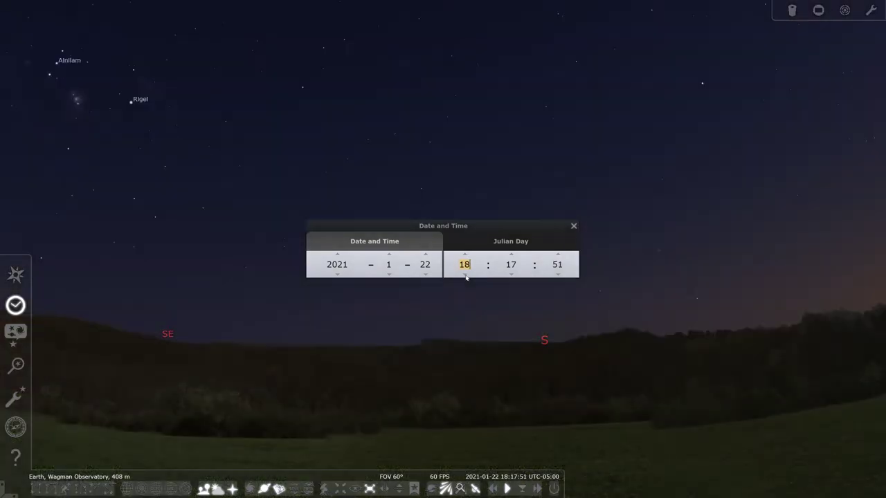
scroll(465, 275, "down", 3)
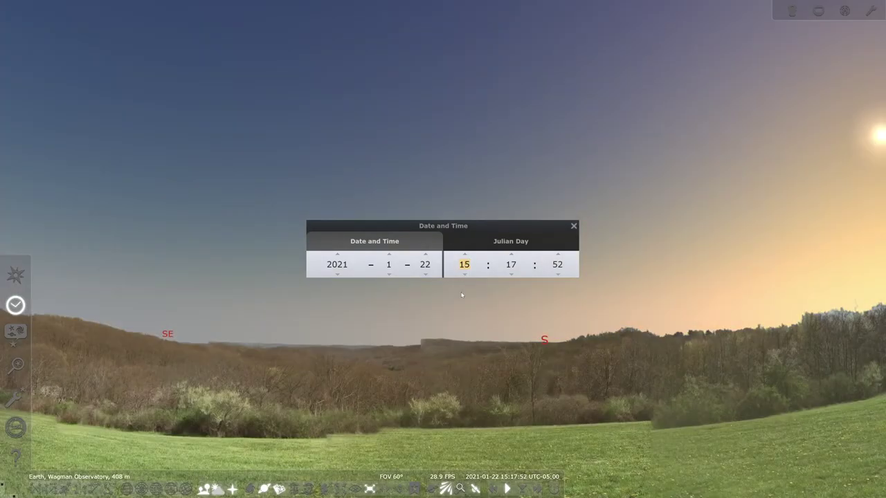
left_click(523, 491)
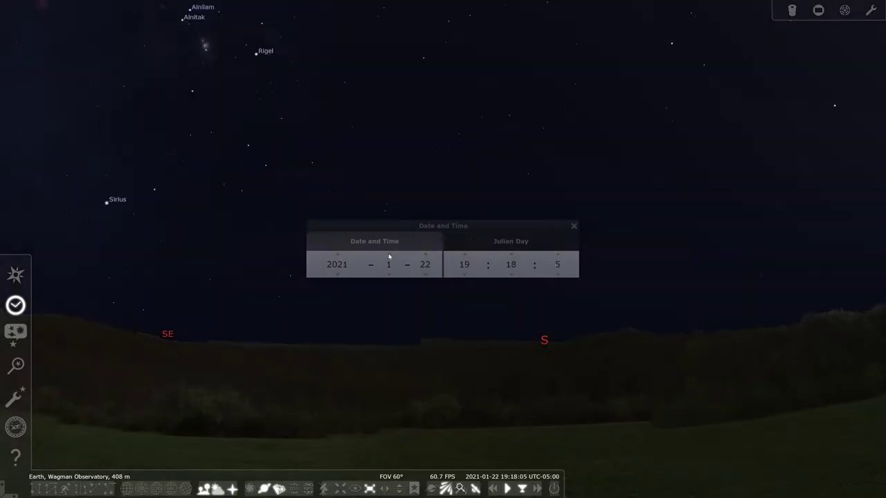
Step the date back into June, settle on June 15, then reset to the present
scroll(389, 257, "up", 4)
scroll(389, 257, "up", 1)
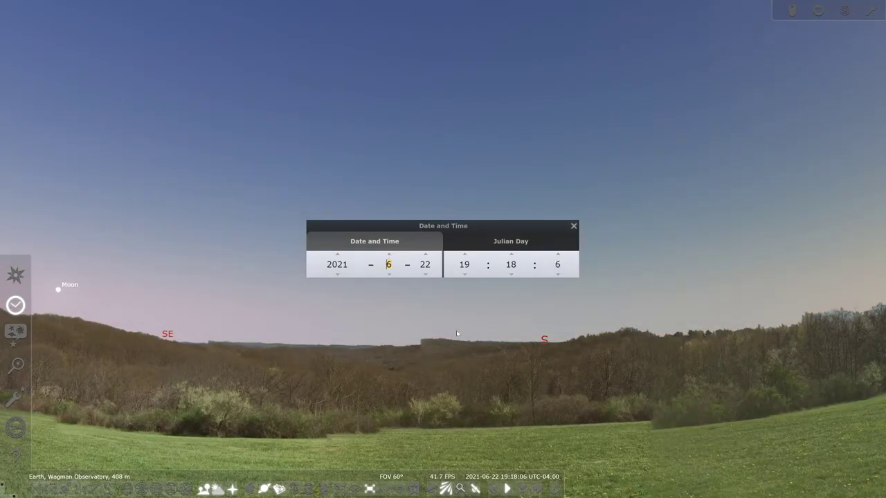
left_click(425, 274)
left_click(425, 275)
left_click(426, 274)
left_click(426, 274)
left_click(425, 275)
left_click(425, 274)
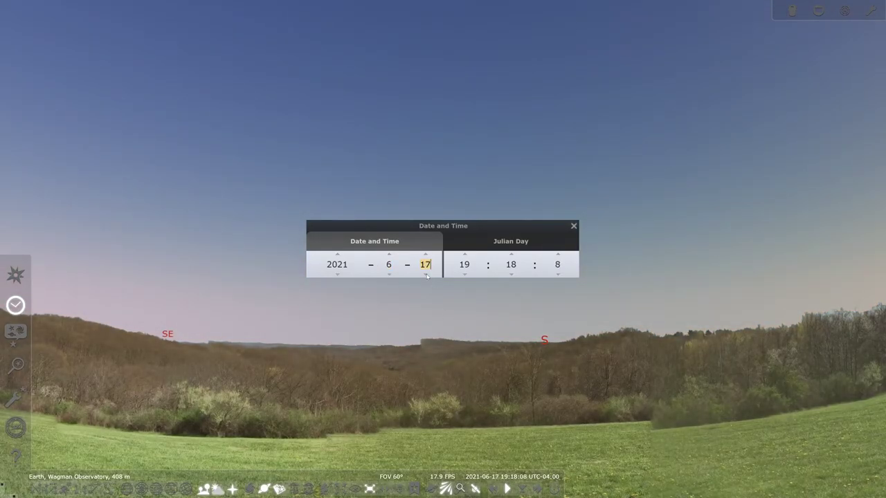
left_click(425, 275)
left_click(425, 274)
left_click(426, 275)
left_click(426, 275)
key("Up")
key("Up")
key("Up")
scroll(463, 276, "down", 11)
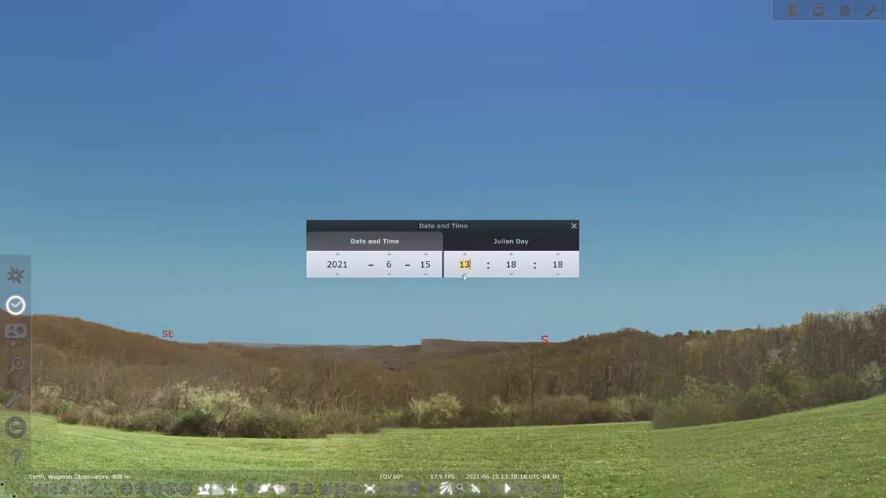
scroll(463, 276, "down", 8)
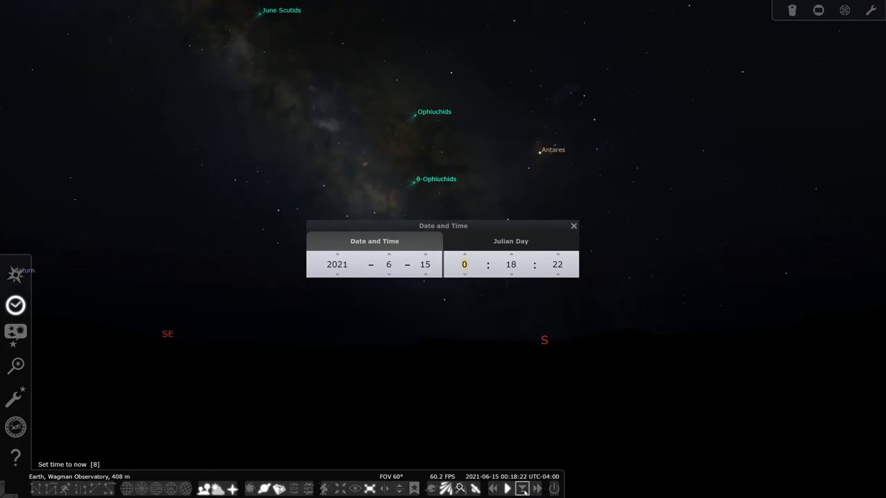
left_click(522, 488)
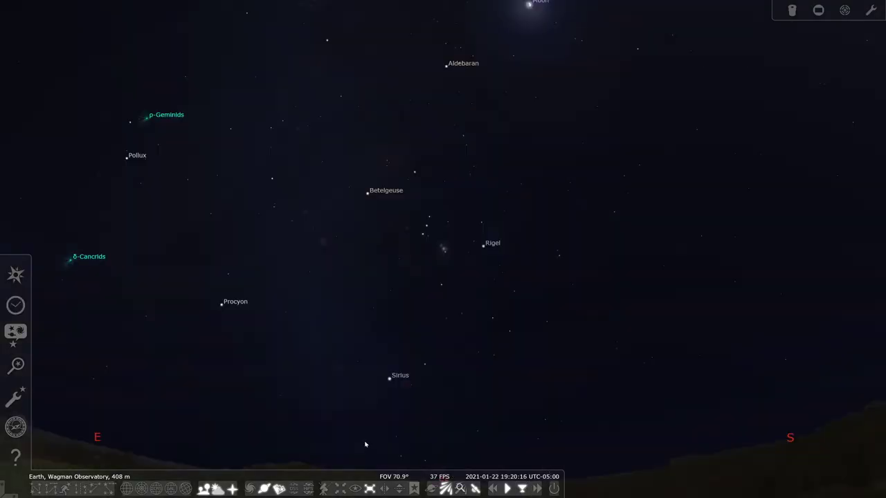
Show deep-sky object labels and select the Great Orion Nebula (M42) near Rigel
left_click(249, 488)
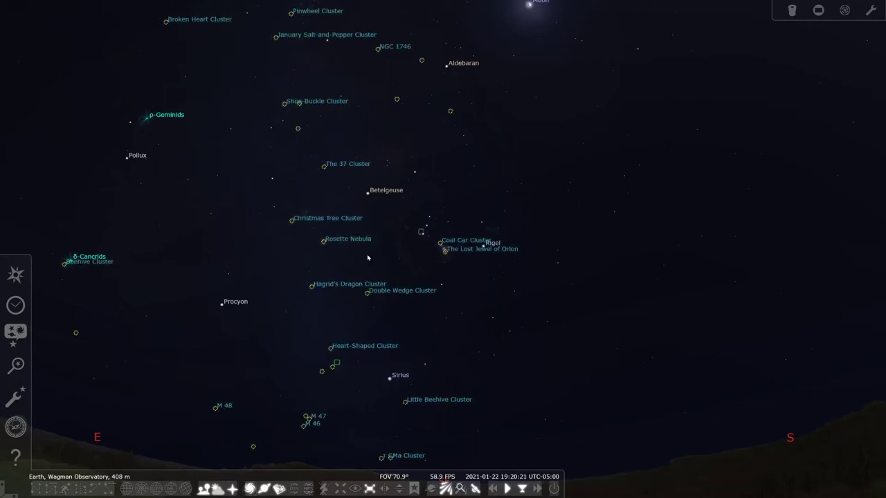
left_click(443, 247)
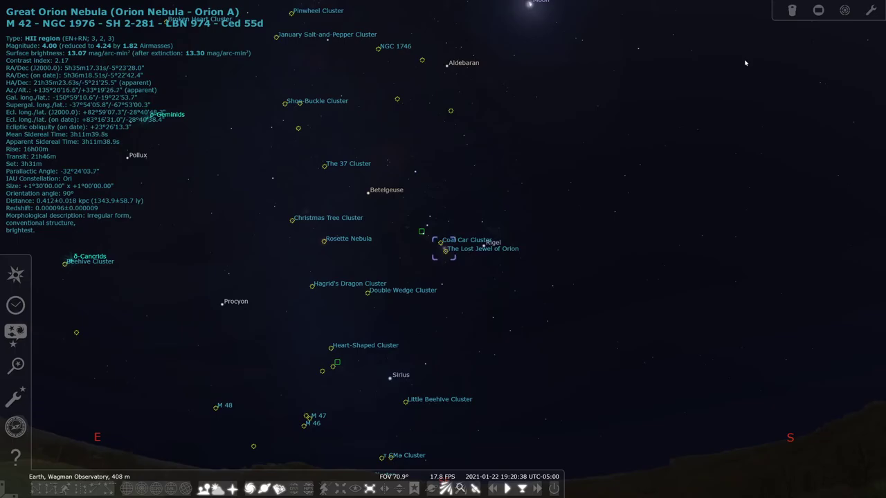
Turn on the CCD sensor frame around M42 and cycle the sensor to Classic SLR
left_click(817, 11)
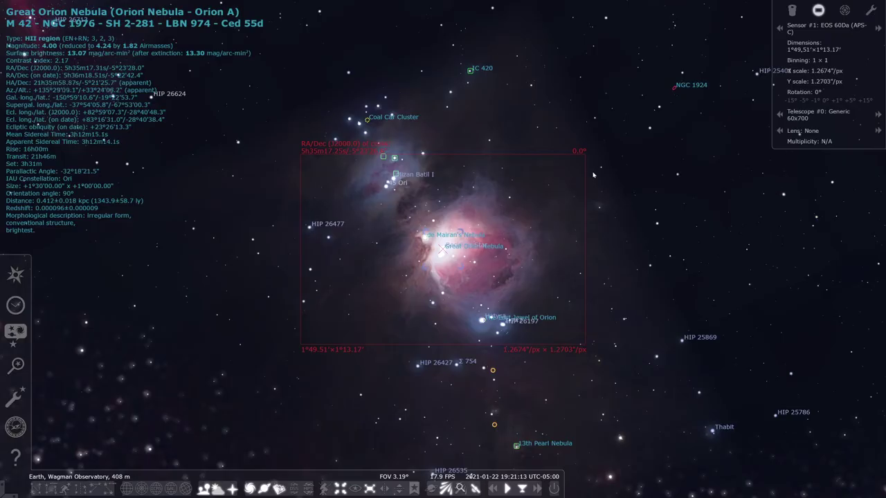
left_click(878, 30)
left_click(878, 30)
left_click(879, 31)
left_click(878, 31)
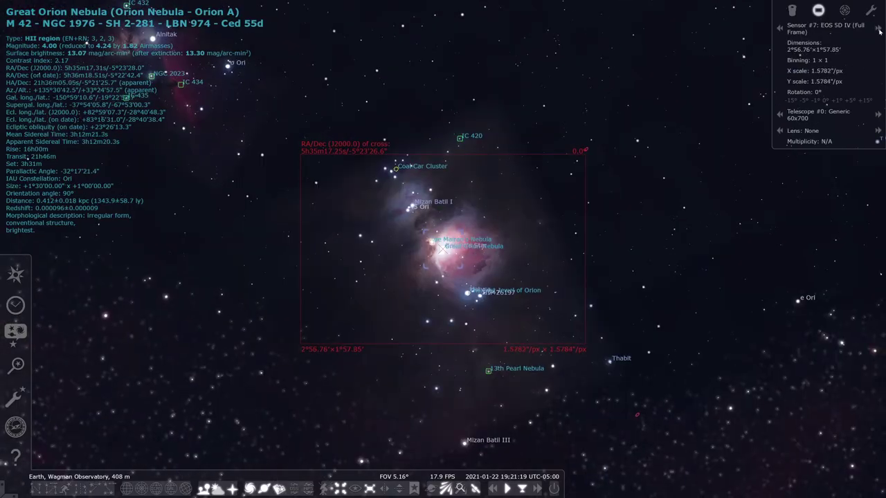
left_click(878, 30)
left_click(879, 30)
left_click(879, 30)
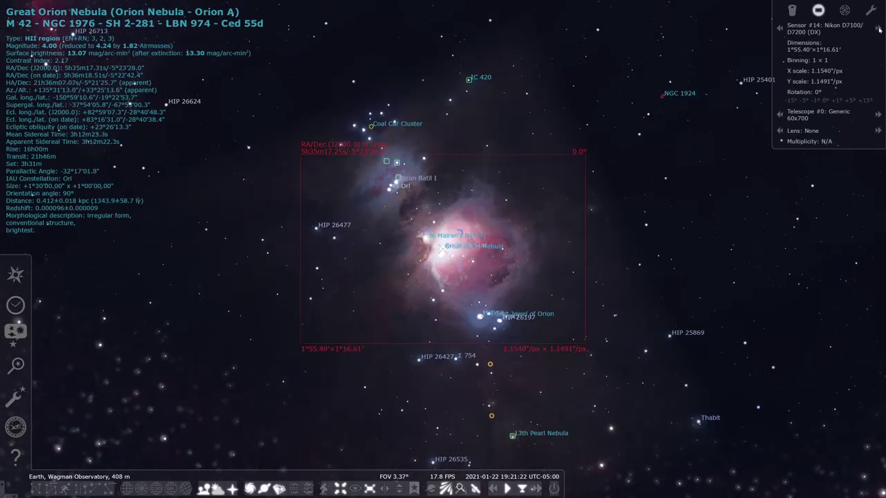
left_click(878, 30)
left_click(878, 30)
left_click(780, 30)
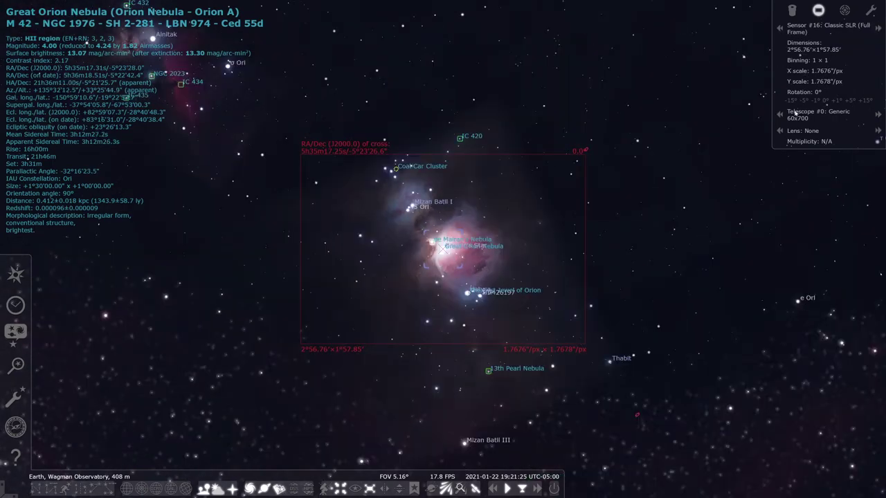
Switch the telescope to the Meade ETX 80mm and view M42 through the eyepiece
left_click(877, 114)
left_click(877, 114)
left_click(877, 114)
left_click(877, 114)
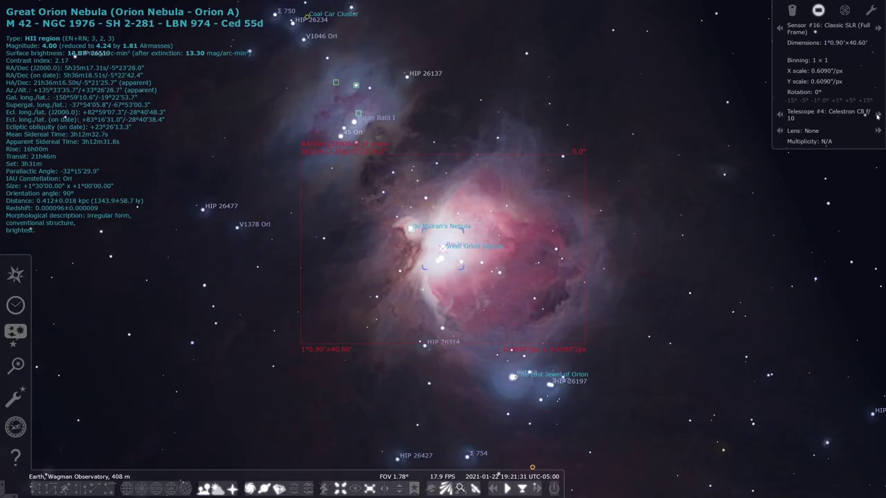
left_click(877, 115)
left_click(877, 114)
left_click(877, 114)
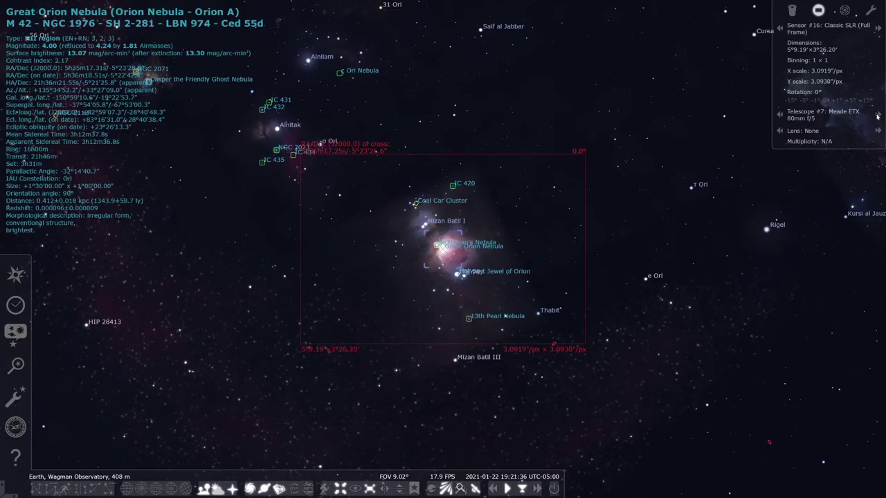
left_click(792, 11)
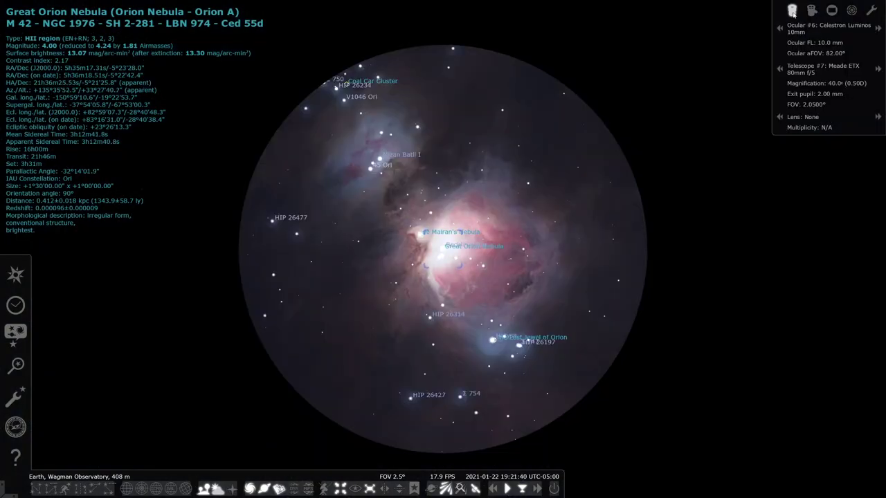
Switch from the 10 mm eyepiece view back to the camera sensor frame
left_click(811, 10)
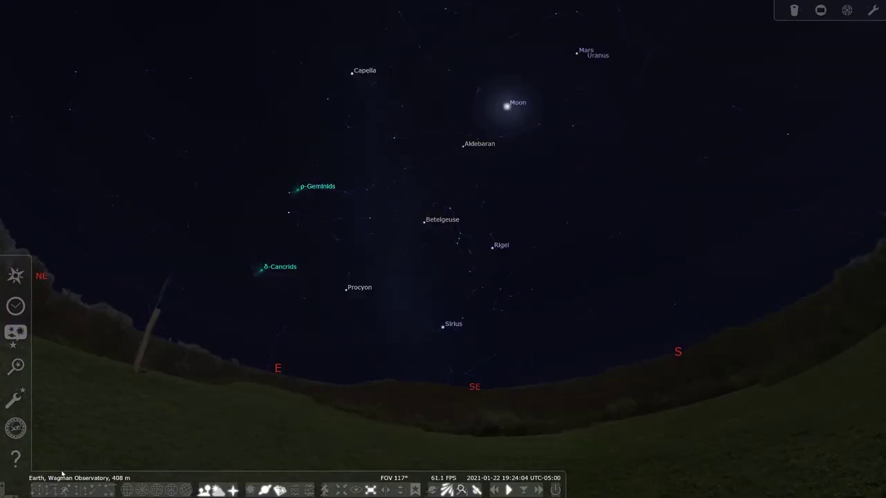
left_click(38, 491)
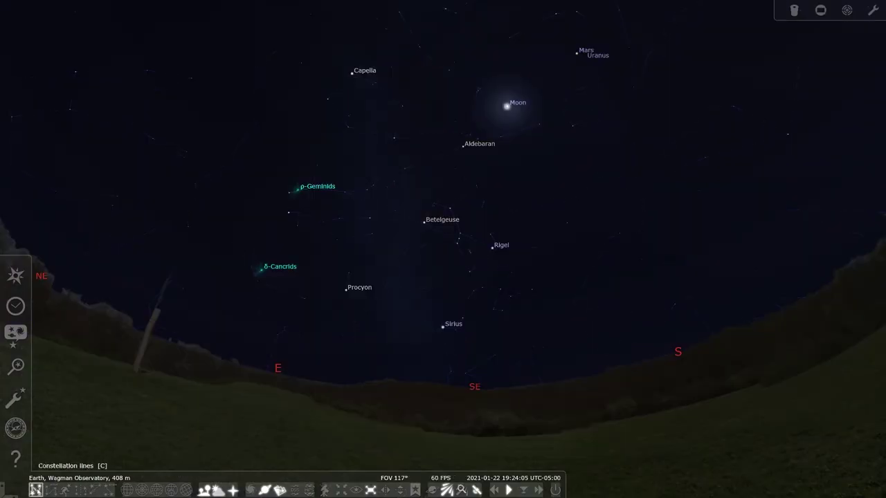
left_click(38, 488)
left_click(50, 491)
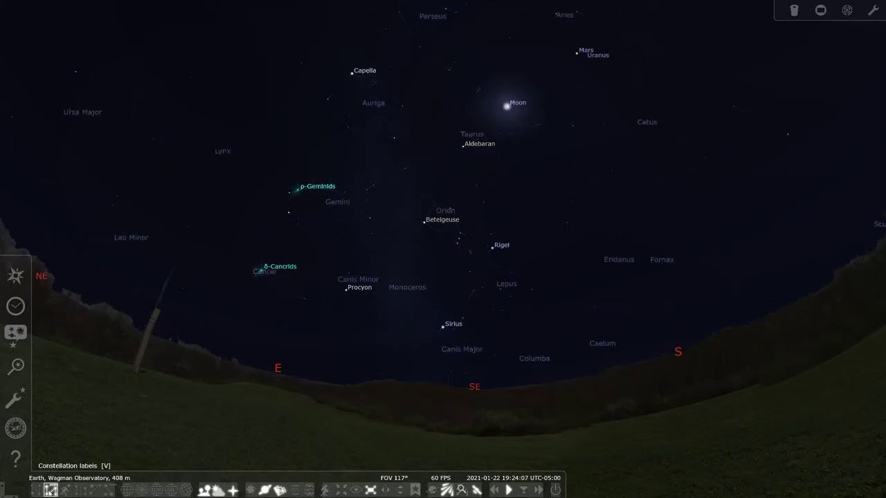
left_click(49, 491)
left_click(66, 489)
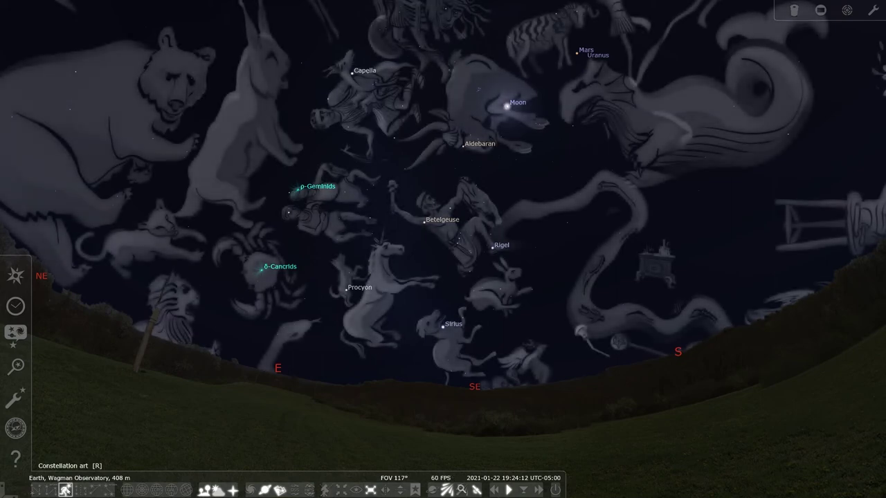
left_click(66, 490)
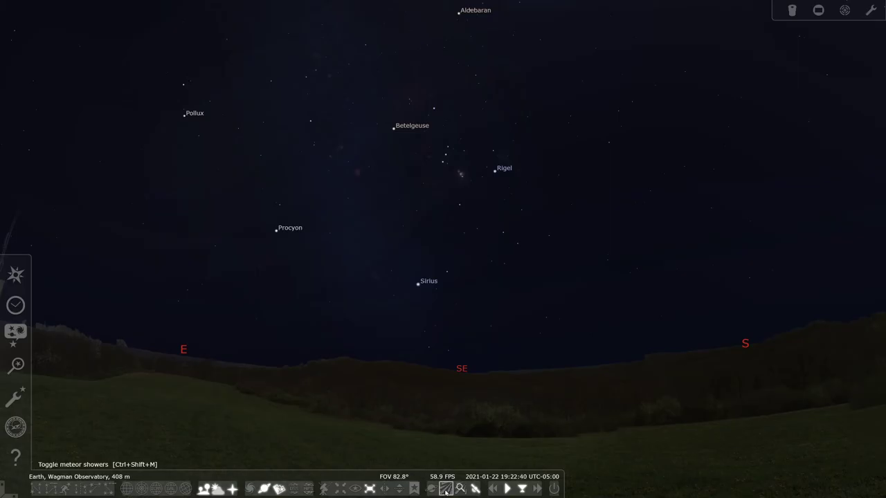
Toggle the meteor shower radiant markers, such as ρ-Geminids and δ-Cancrids
left_click(446, 489)
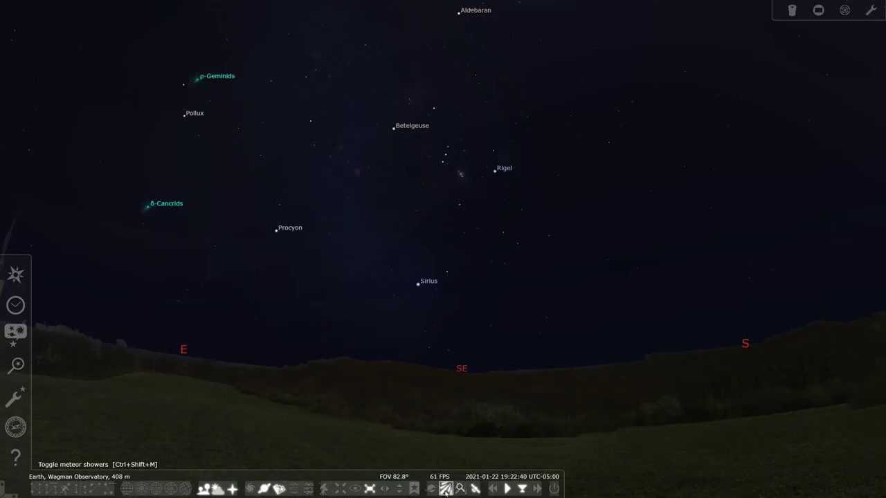